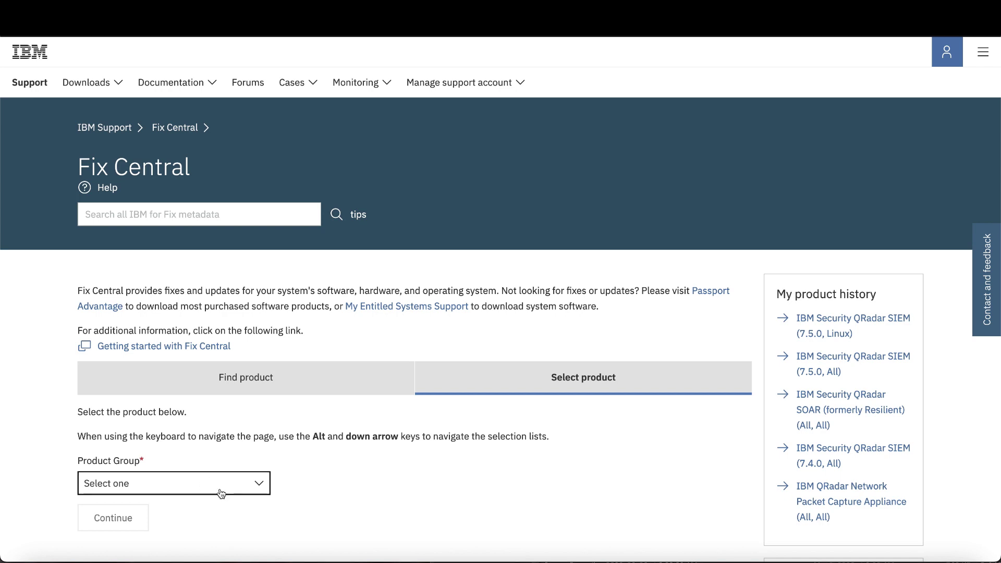
Choose product group IBM Security, product IBM Security QRadar SIEM, and installed version 7.5.0 on Linux
left_click(257, 485)
scroll(230, 443, "down", 7)
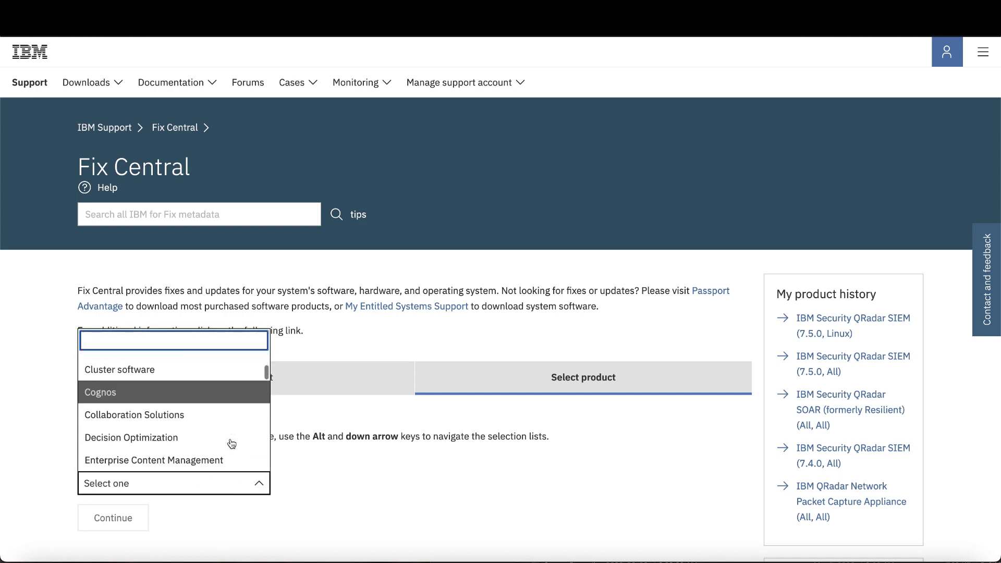
left_click(120, 374)
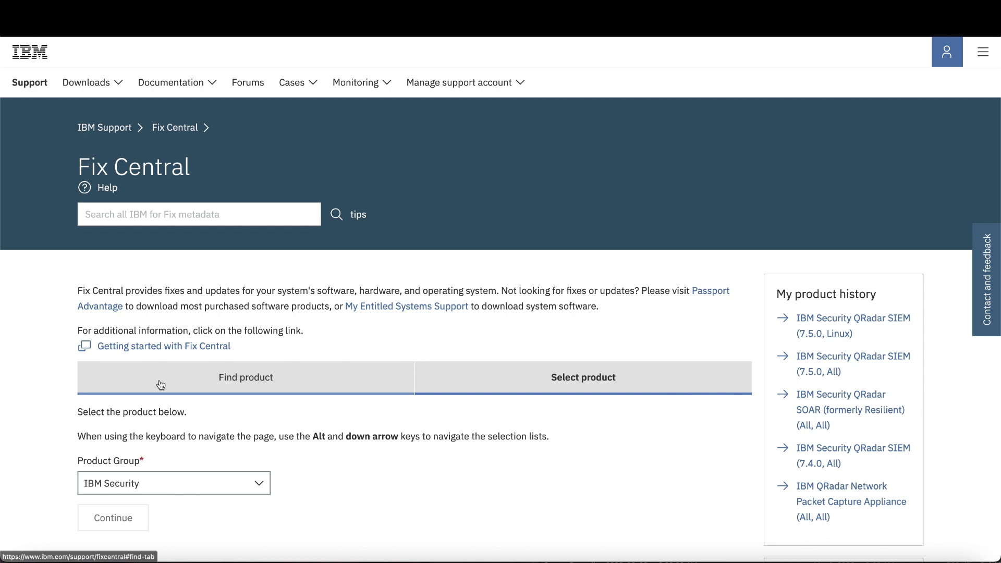
scroll(159, 411, "down", 3)
left_click(183, 367)
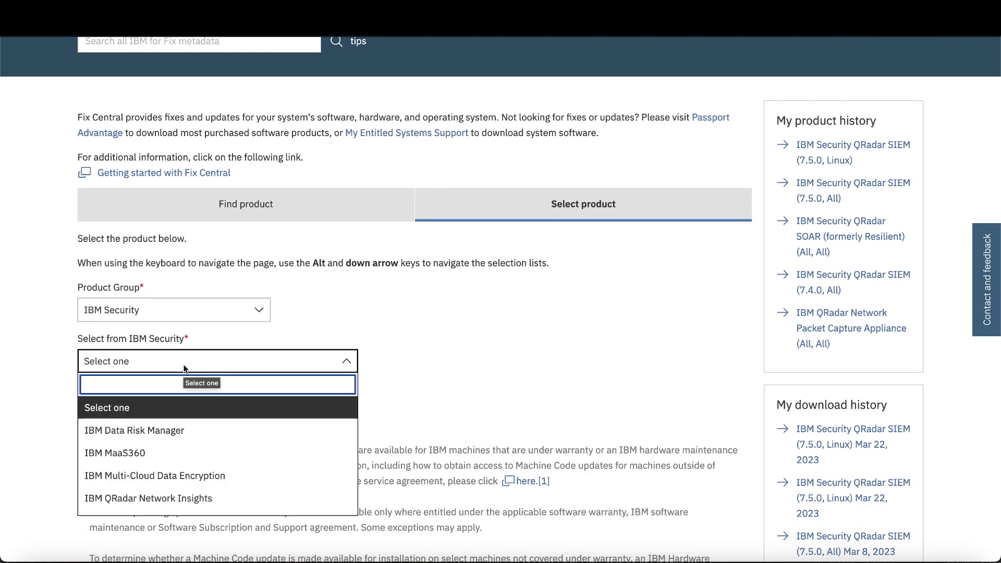
type("ibm se")
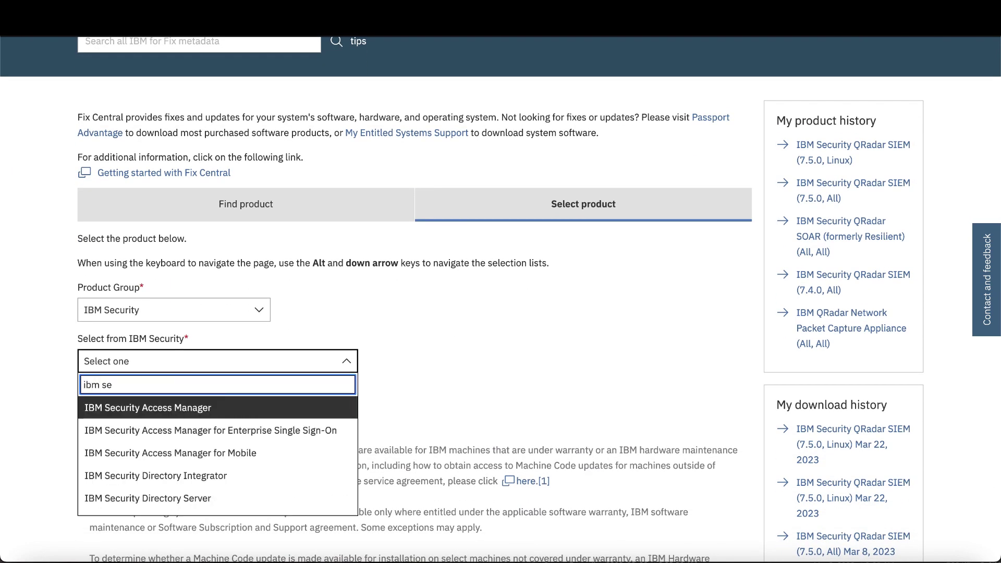
type("curity qra")
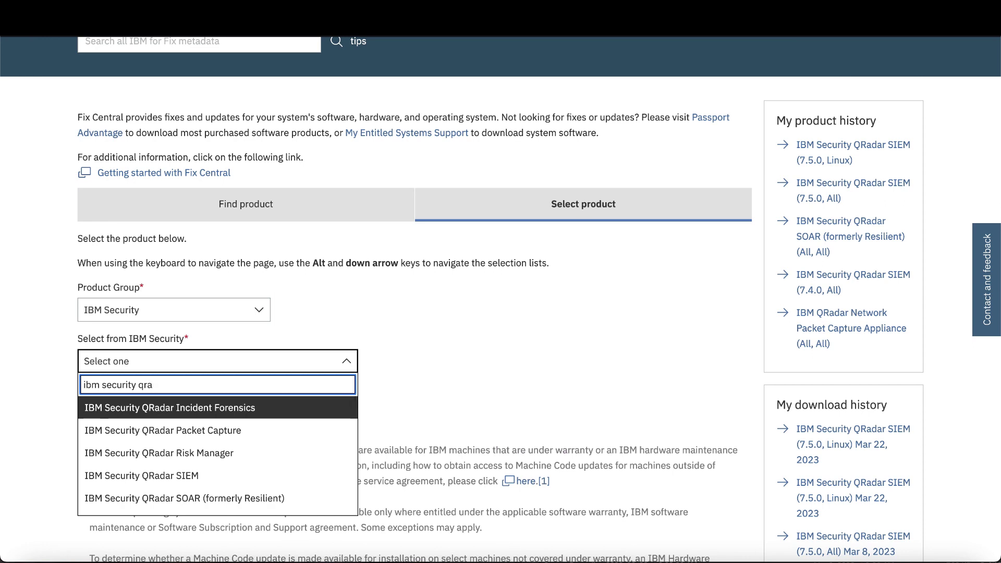
left_click(187, 477)
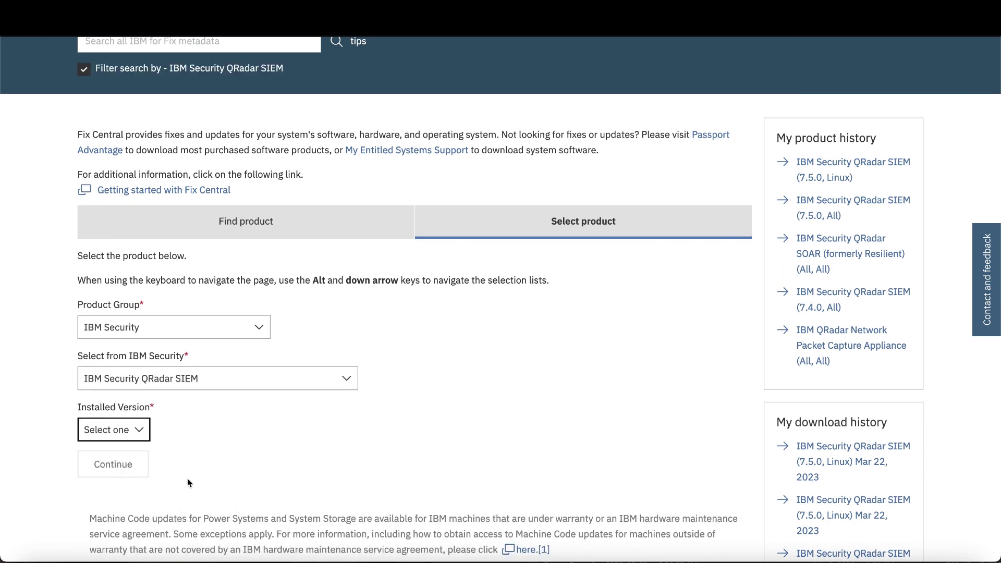
left_click(138, 430)
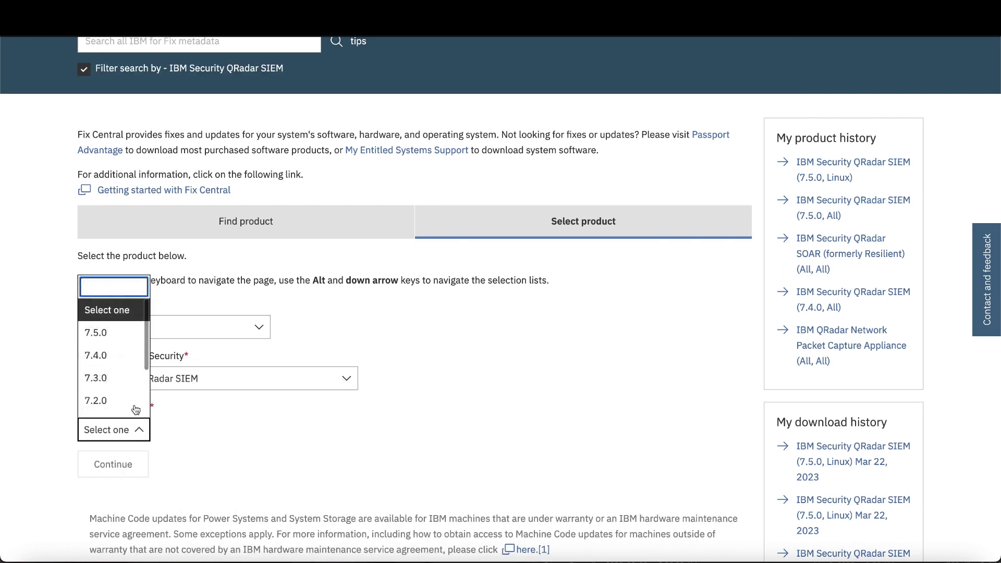
left_click(127, 342)
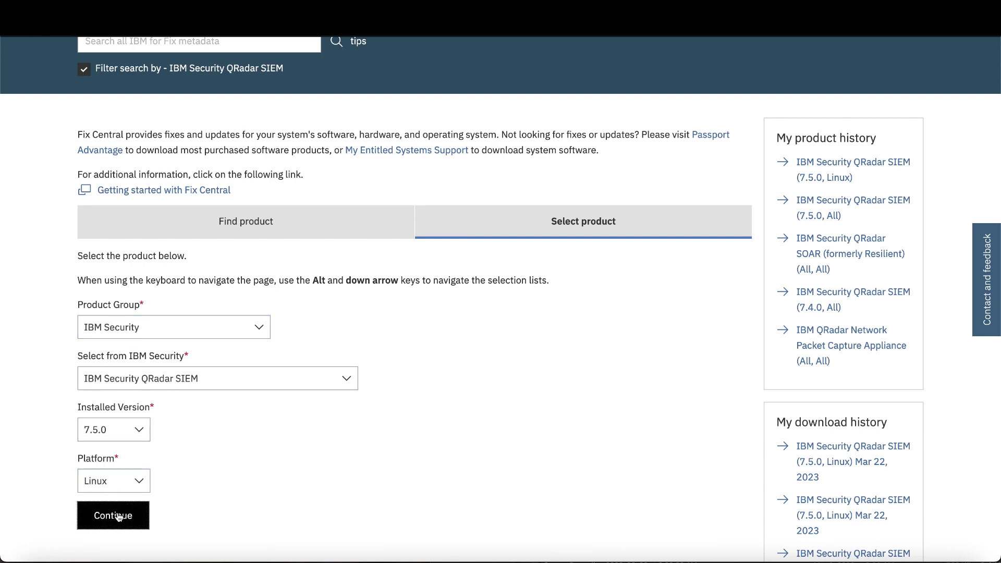
Browse all QRadar SIEM 7.5.0 Linux fixes and select the newest QRADAR-QRAUTO Autoupdate interim fix
left_click(116, 516)
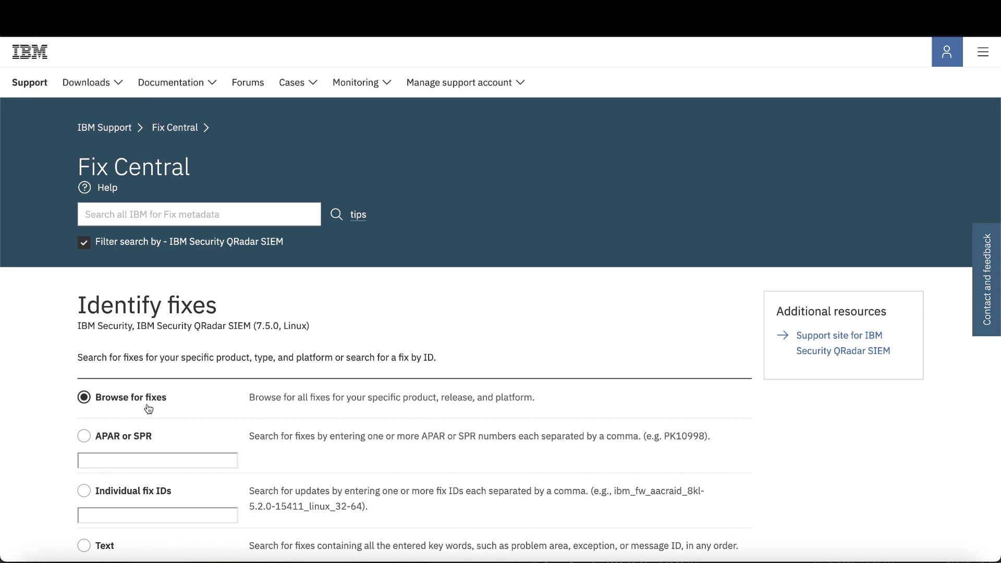
scroll(149, 409, "down", 5)
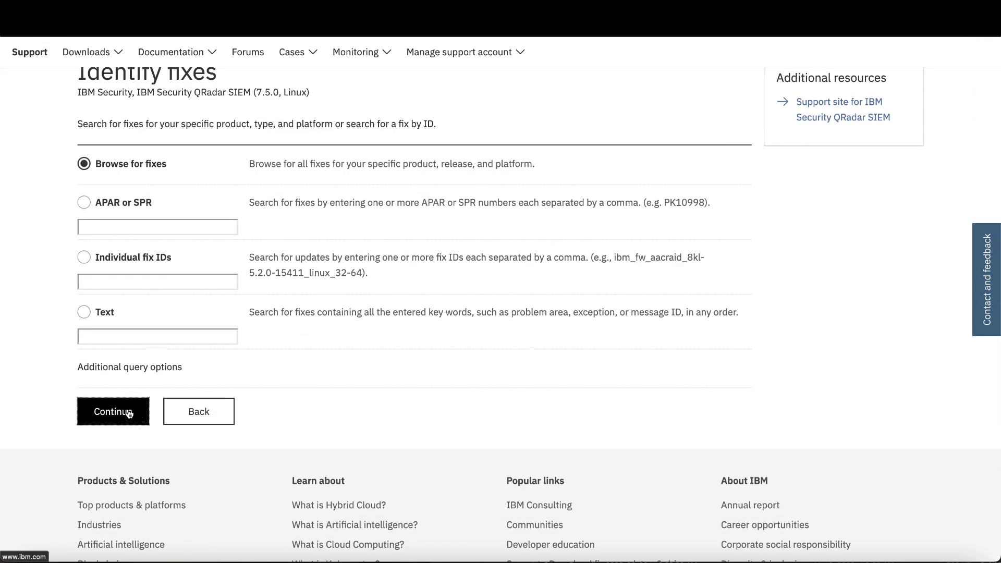
left_click(129, 413)
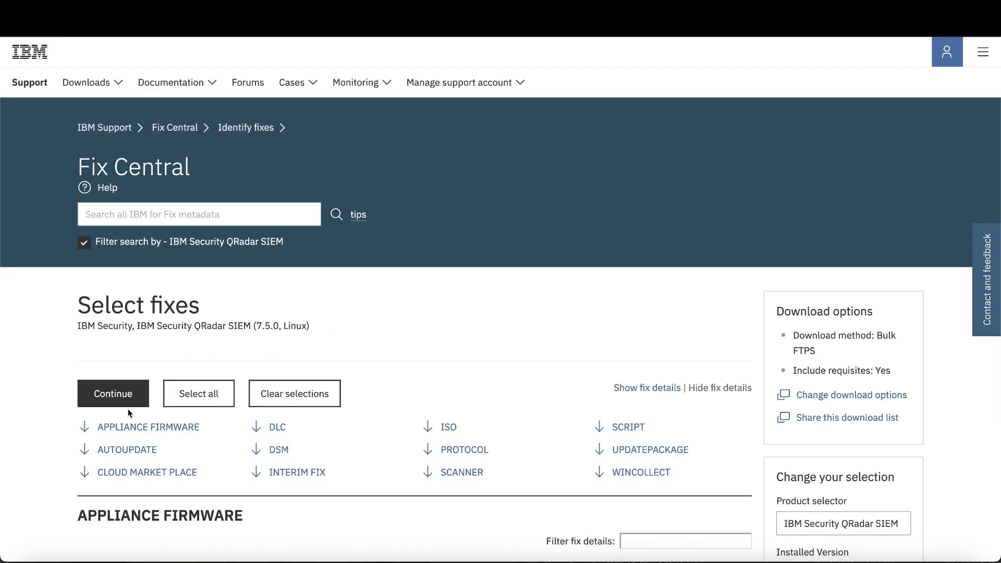
left_click(131, 451)
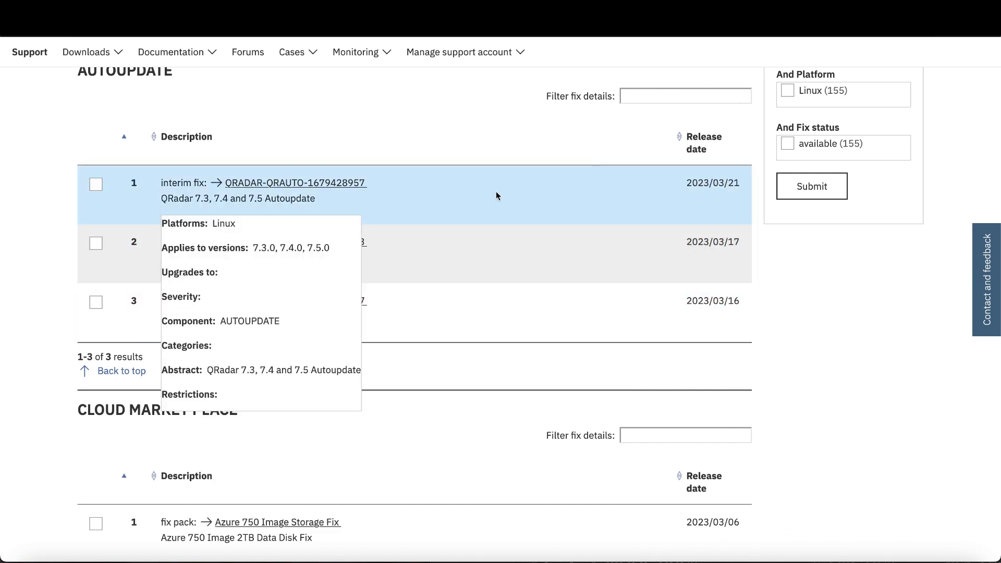
left_click(315, 184)
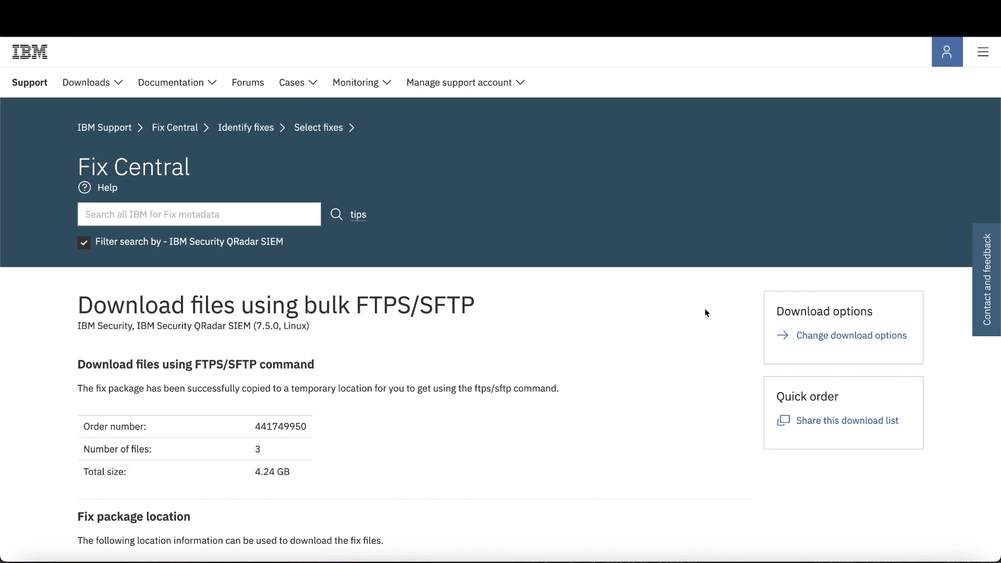
Keep bulk FTPS/SFTP as the download method, reveal the SFTP server and login details, and open Terminal
left_click(830, 337)
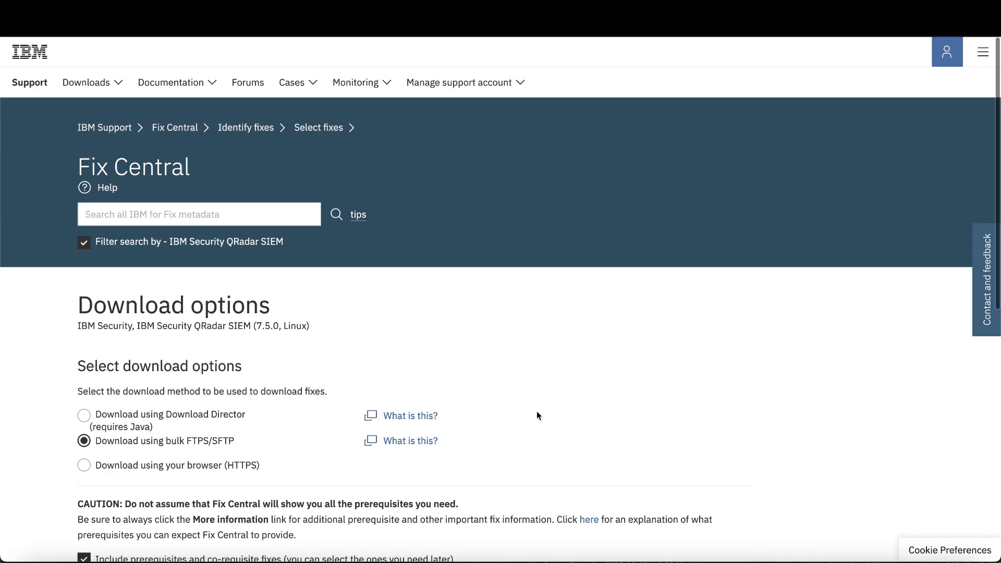
scroll(317, 457, "down", 3)
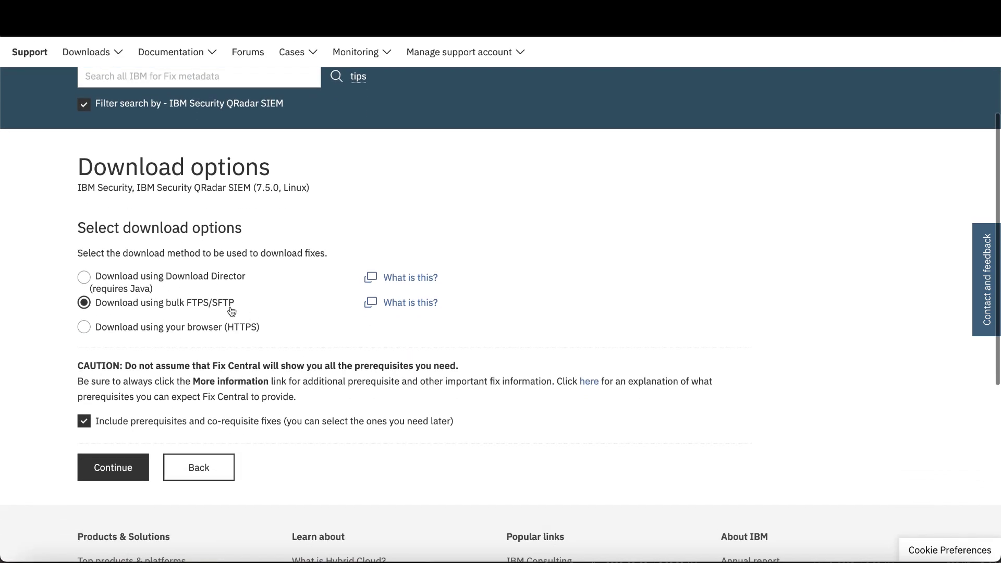
left_click(117, 468)
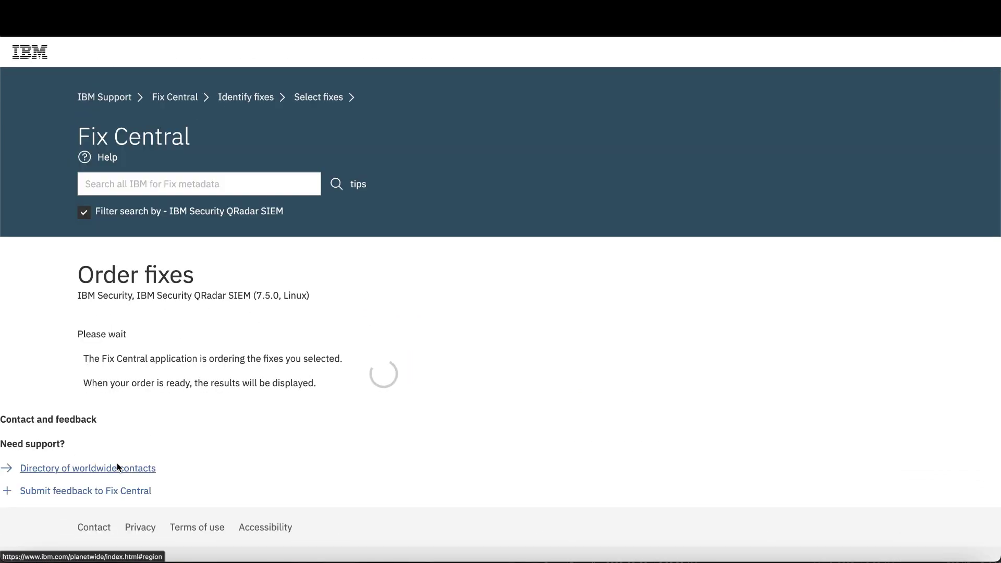
scroll(117, 467, "down", 3)
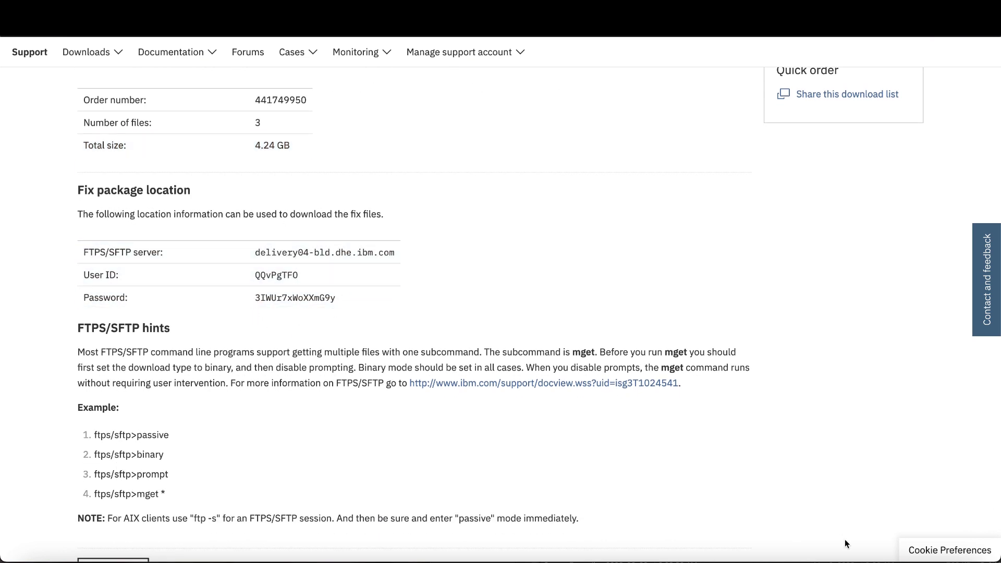
left_click(858, 560)
Log in as root and run sftp -o StrictHostKeyChecking=no with the Fix Central user ID and server host
key("super+v")
key("Return")
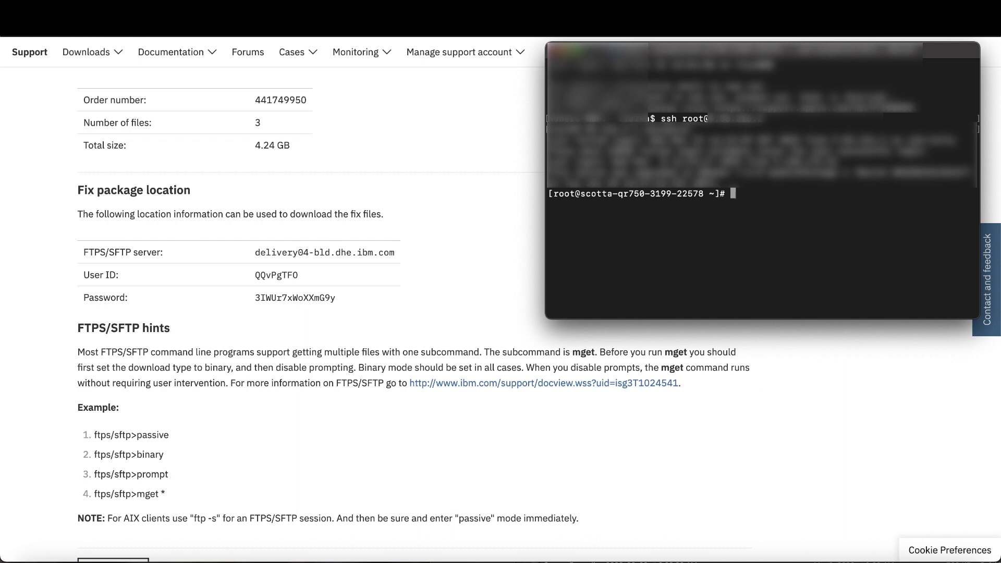
type("sftp -o StrictHostKeyC")
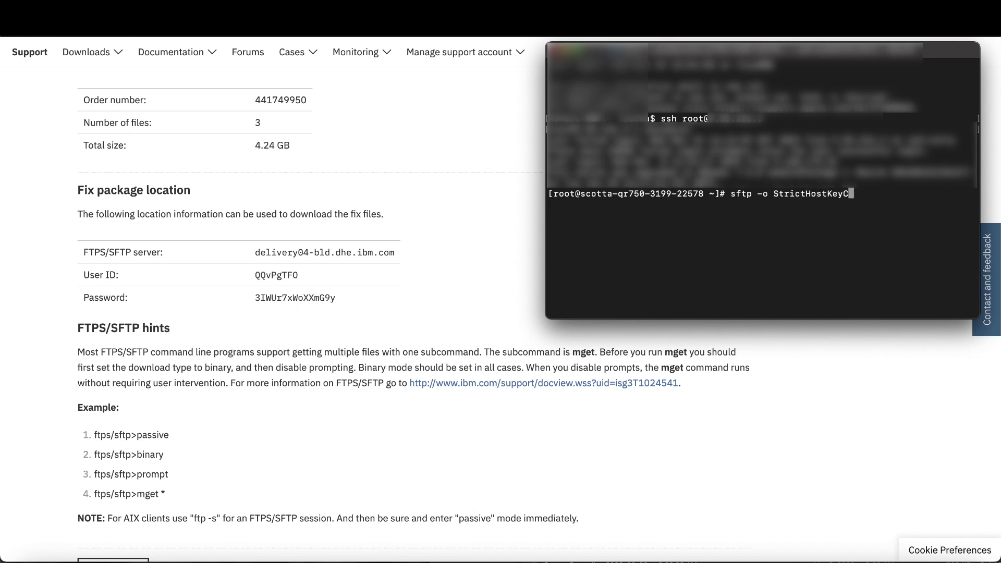
type("hecking=no")
left_click(280, 275)
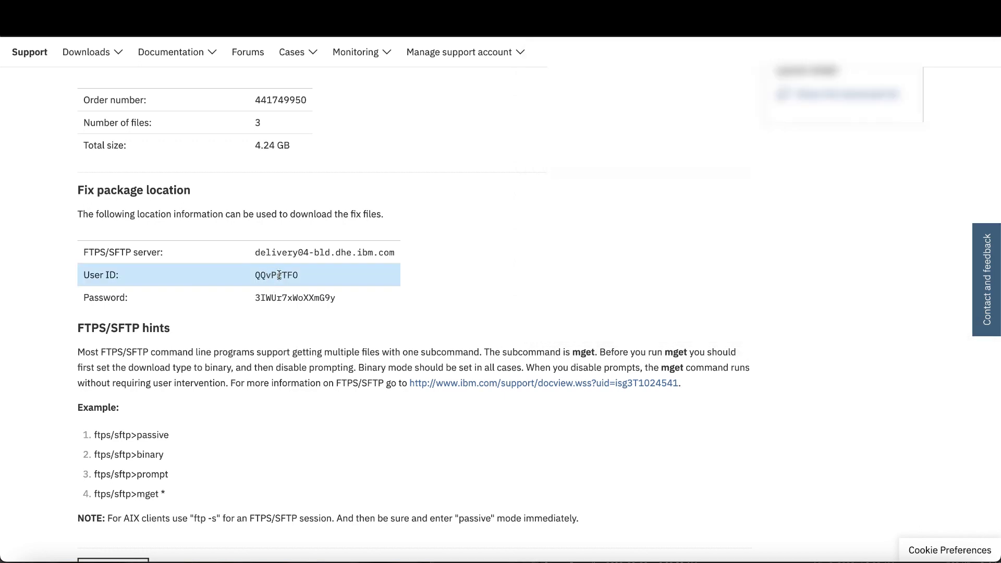
double_click(279, 275)
left_click(836, 557)
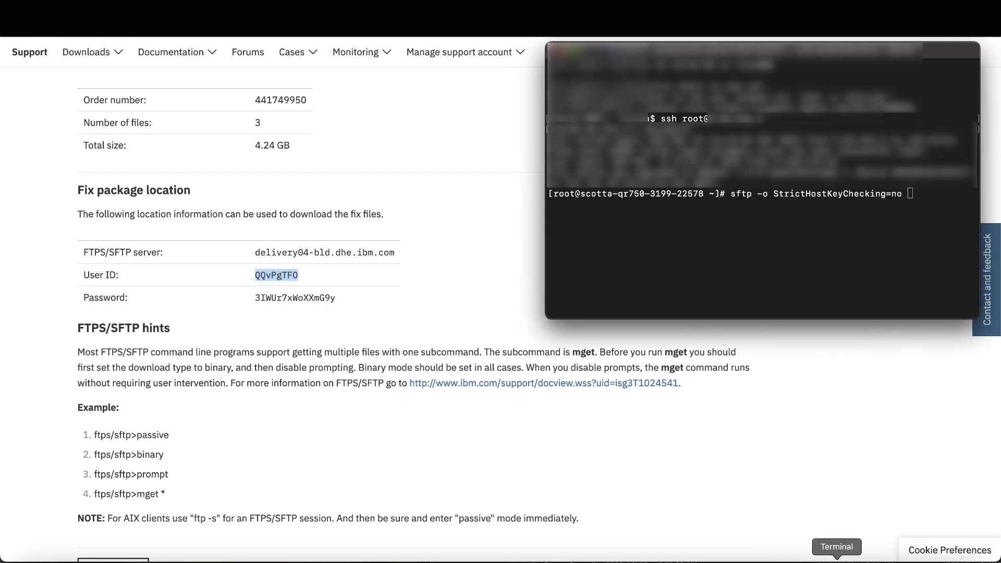
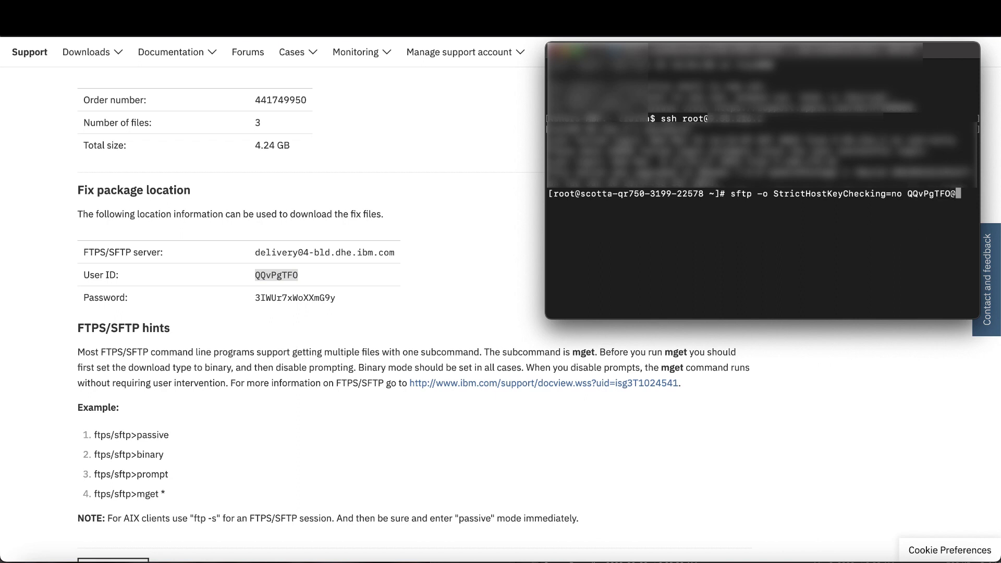
key("super+Tab")
triple_click(305, 254)
key("super+c")
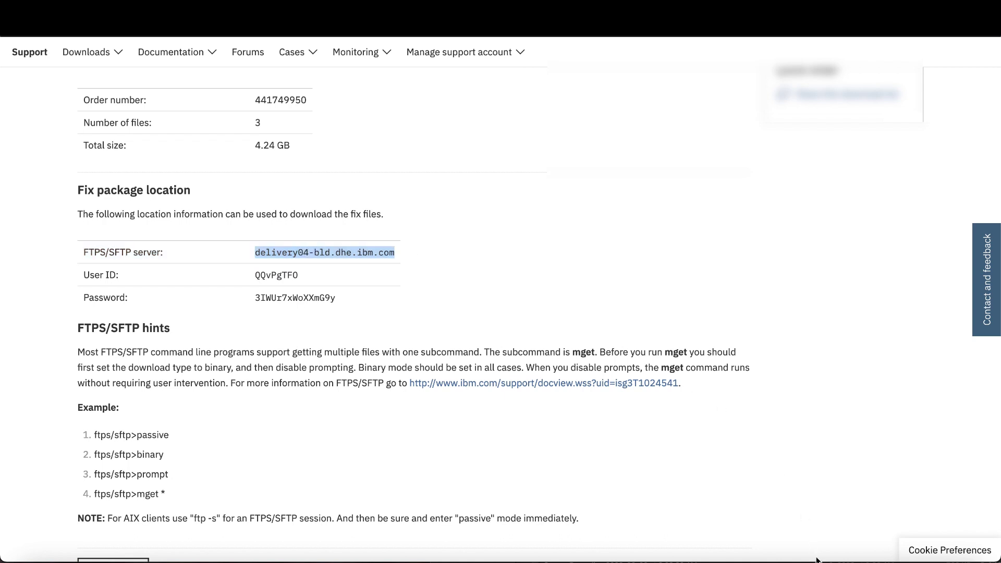
key("super+Tab")
key("super+v")
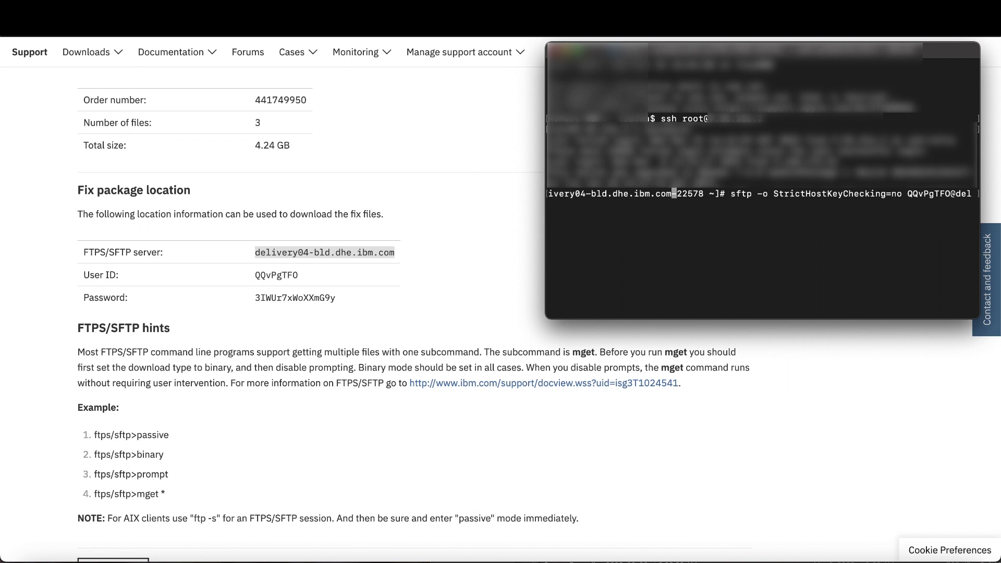
key("Return")
Enter the SFTP password copied from Fix Central and list the server's files with ls
left_click(295, 298)
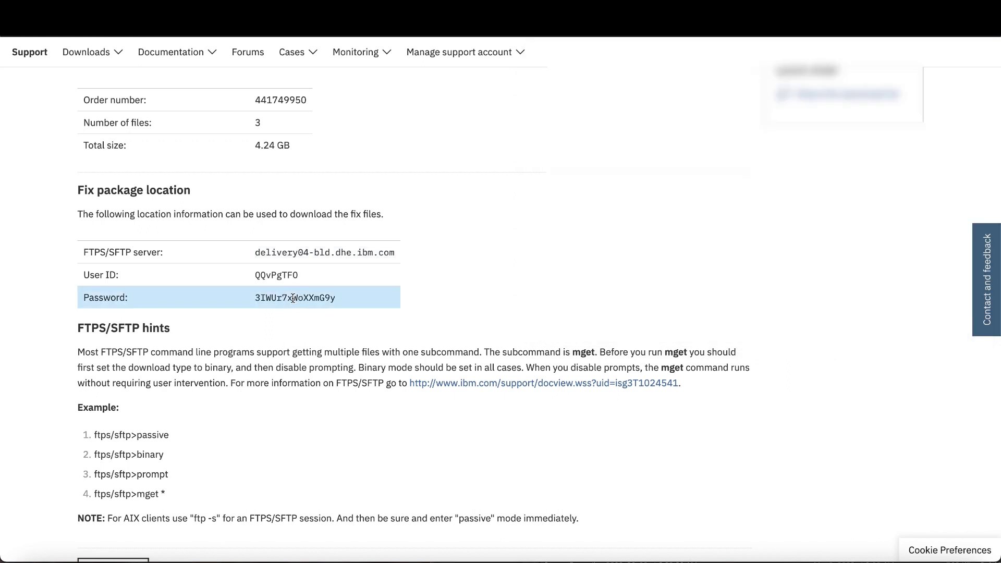
double_click(293, 298)
key("super+c")
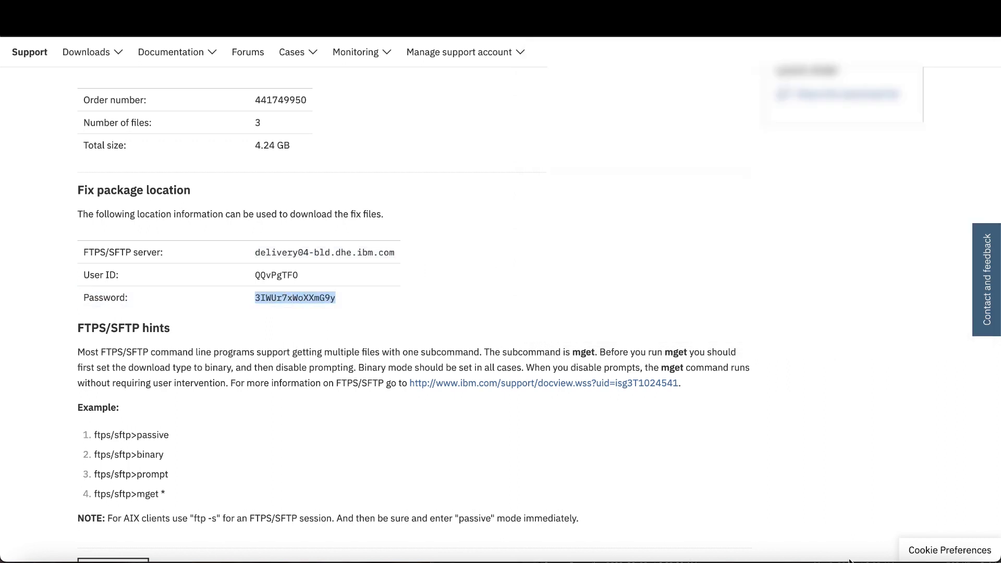
left_click(836, 558)
key("super+v")
key("Return")
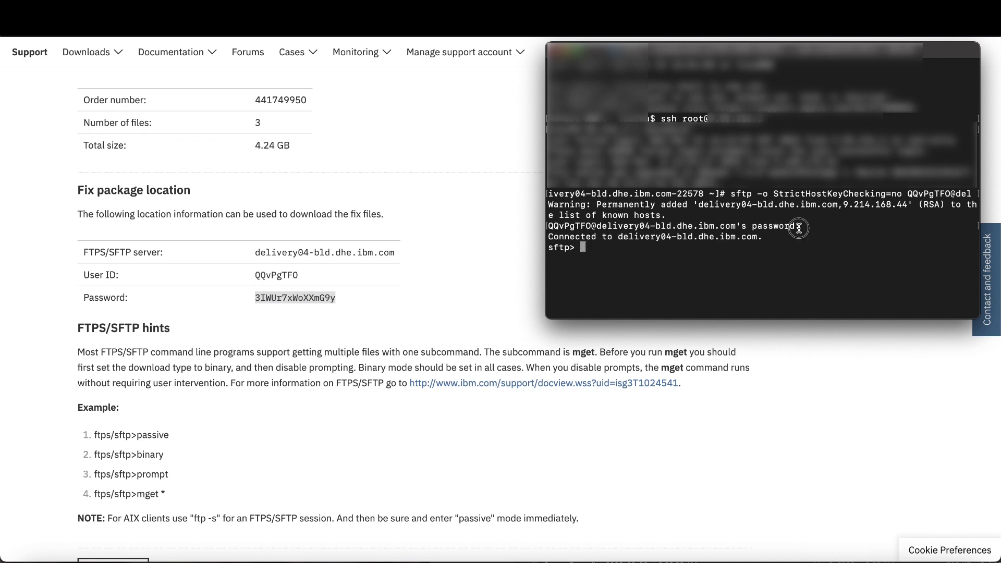
type("ls")
key("Return")
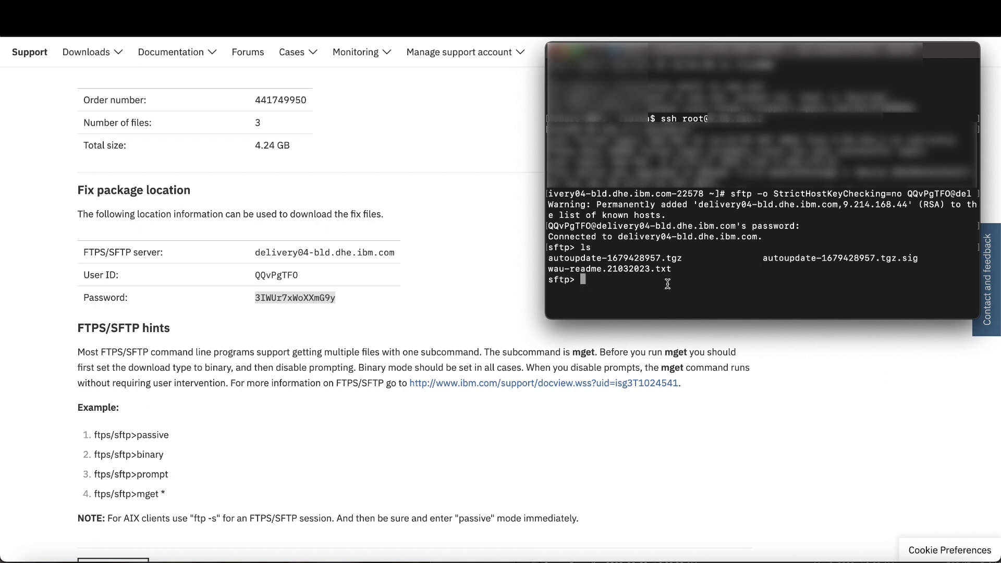
Download autoupdate-1679428957.tgz from the fix server with get
left_click(680, 258)
left_click_drag(680, 257, 544, 260)
left_click(598, 280)
type("get")
key("super+v")
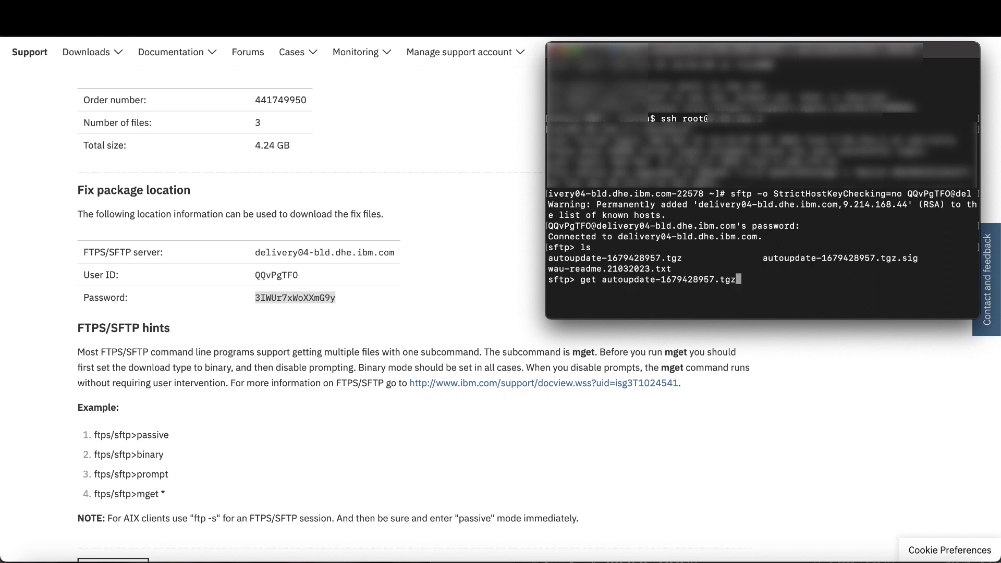
key("Return")
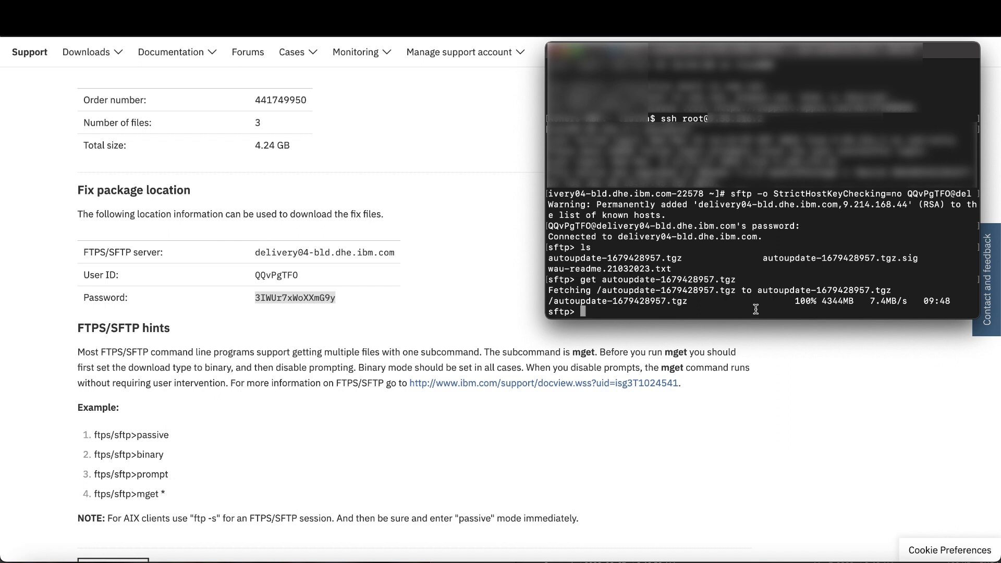
Close the SFTP session with bye, enlarge the terminal, and list /opt/qradar/www/autoupdate
type("bye")
key("Return")
left_click_drag(546, 318, 110, 490)
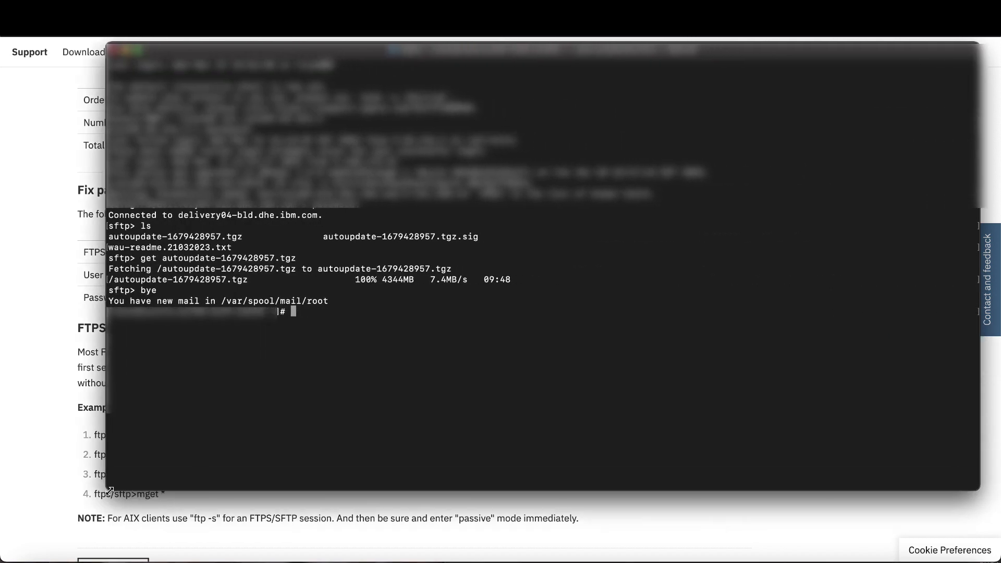
type("ls /opt/qradar/www/autoupdates")
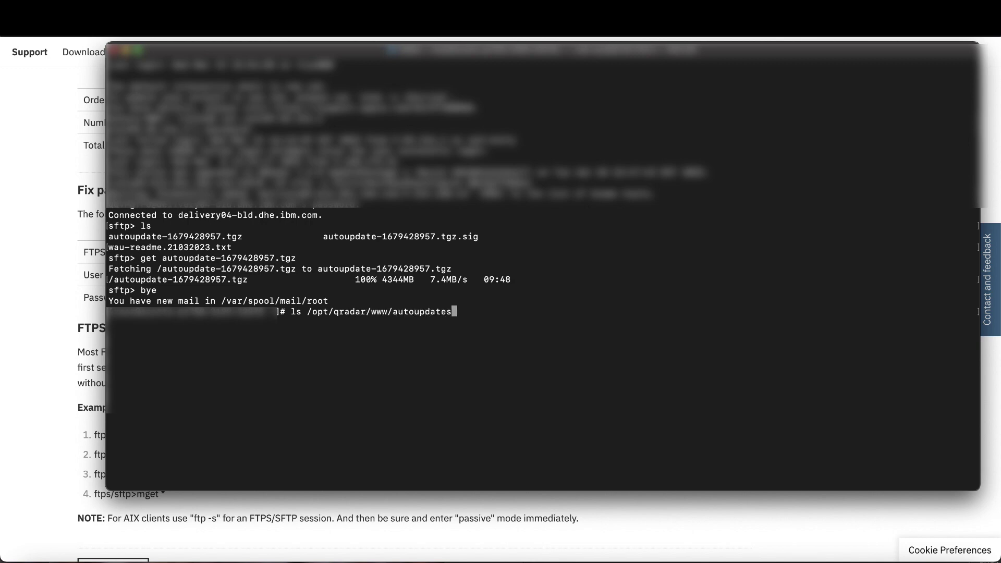
key("Return")
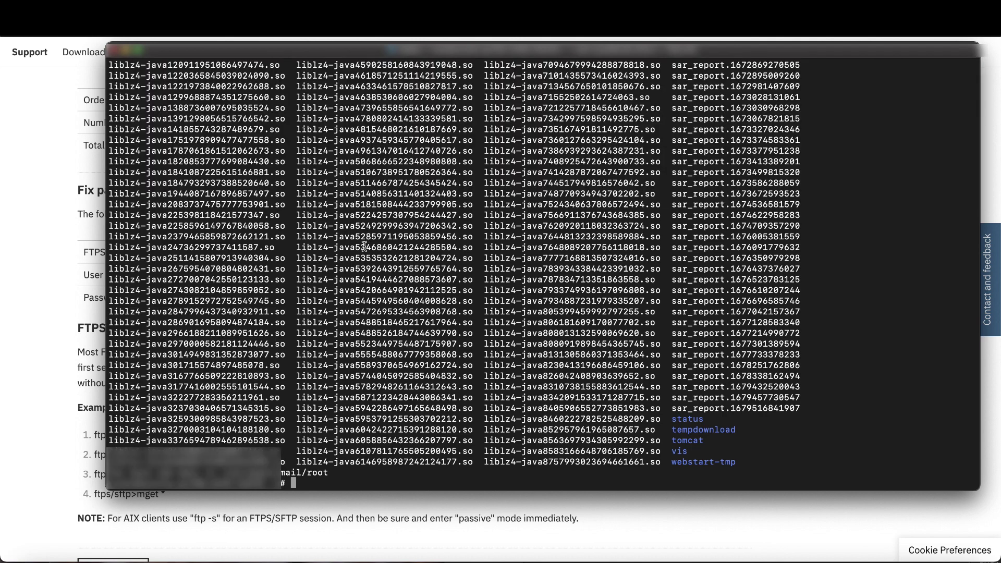
Delete /opt/qradar/www/autoupdates with rm -rf and confirm with ls that it is gone
type("rm -rf /opt/qradar/www/autoupdates")
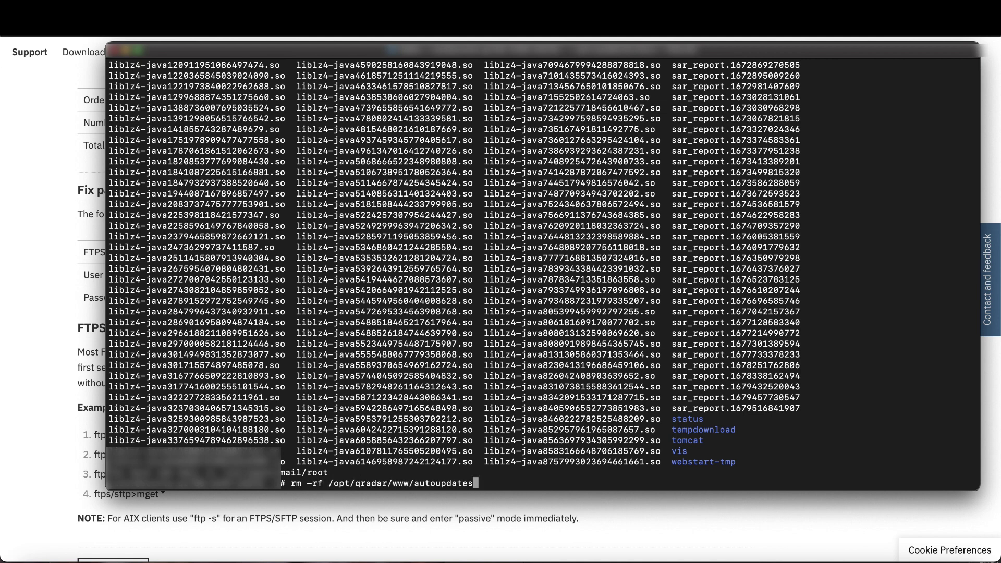
key("Return")
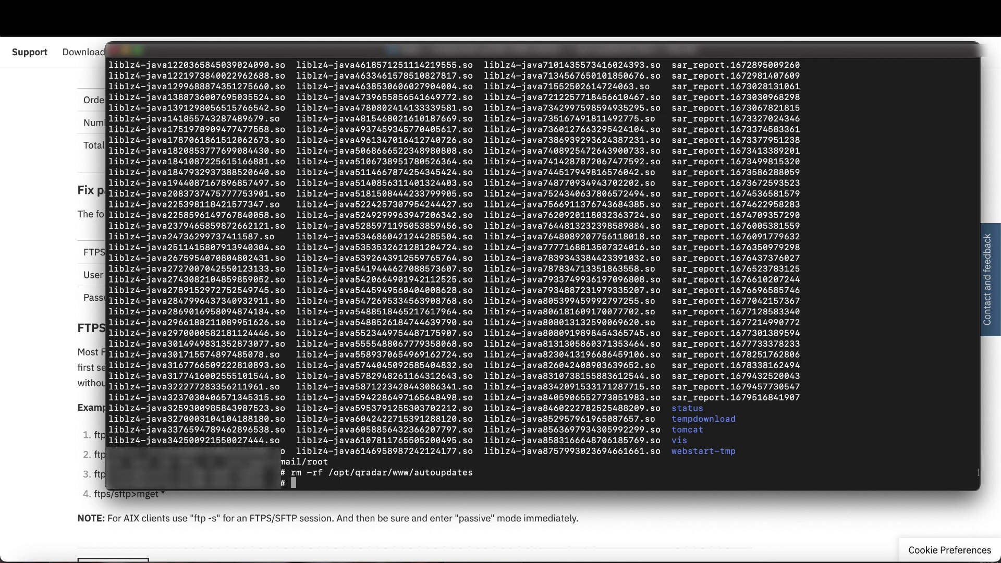
type("ls /opt/qradar/www/autoupdates")
key("Return")
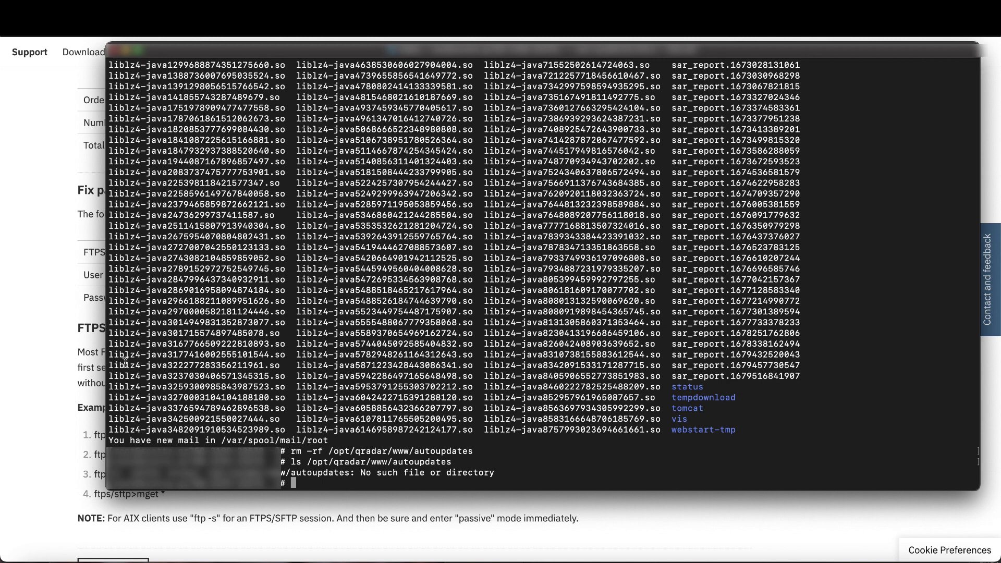
Copy the ln -s symlink command from the docs, check free space with df -h, and list files
left_click(75, 324)
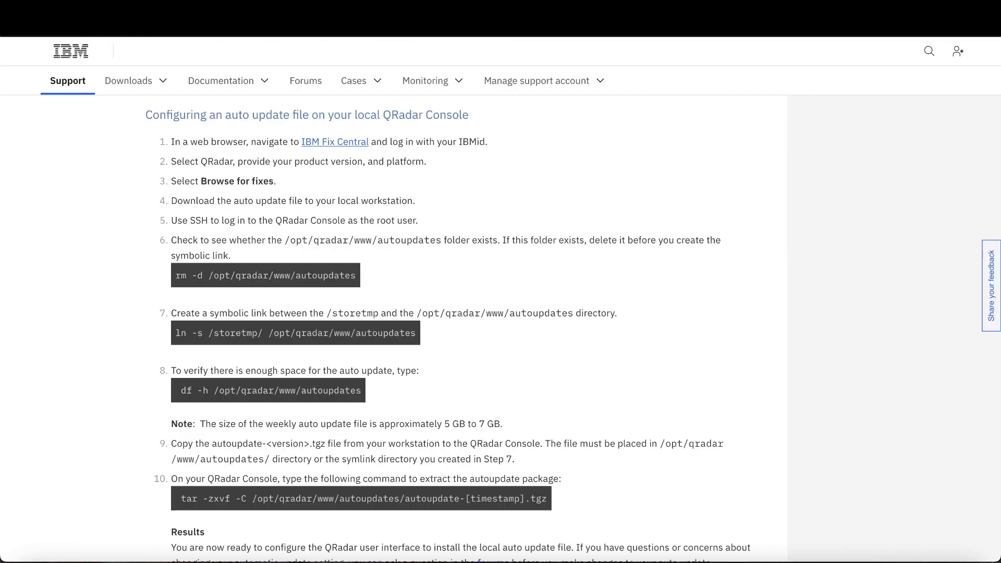
triple_click(312, 332)
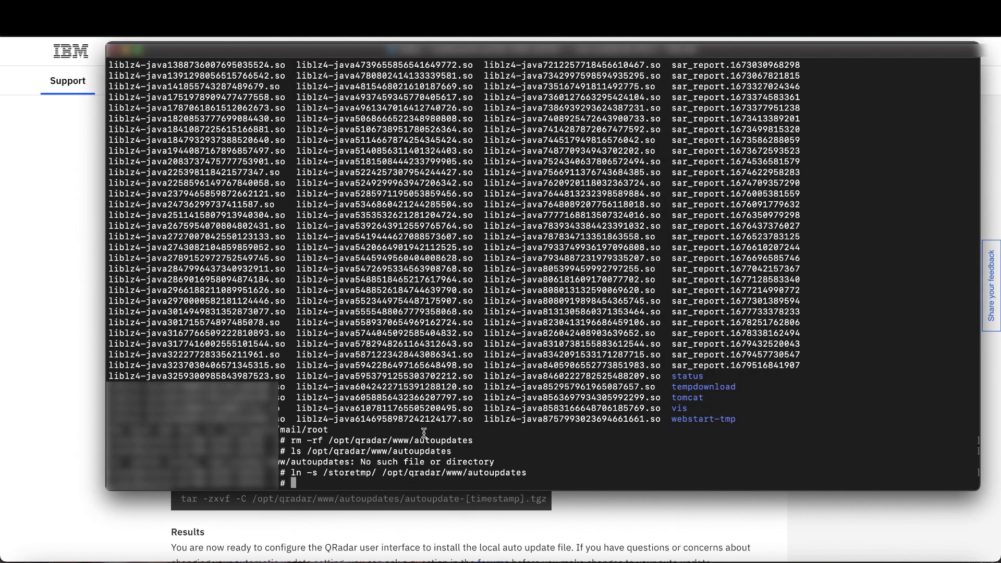
type("df -h /opt/qradar/www/autoupdates")
key("Return")
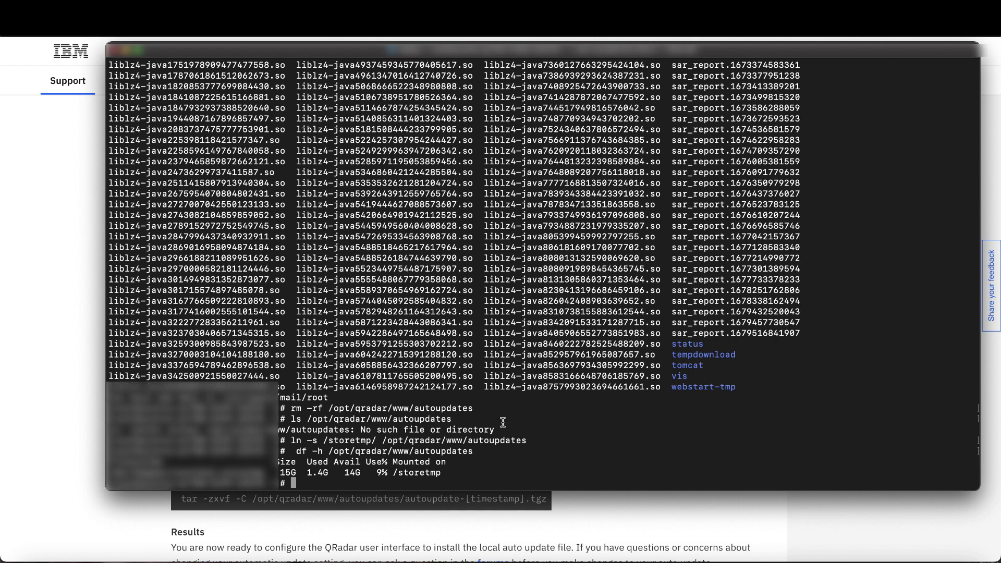
type("ls")
key("Return")
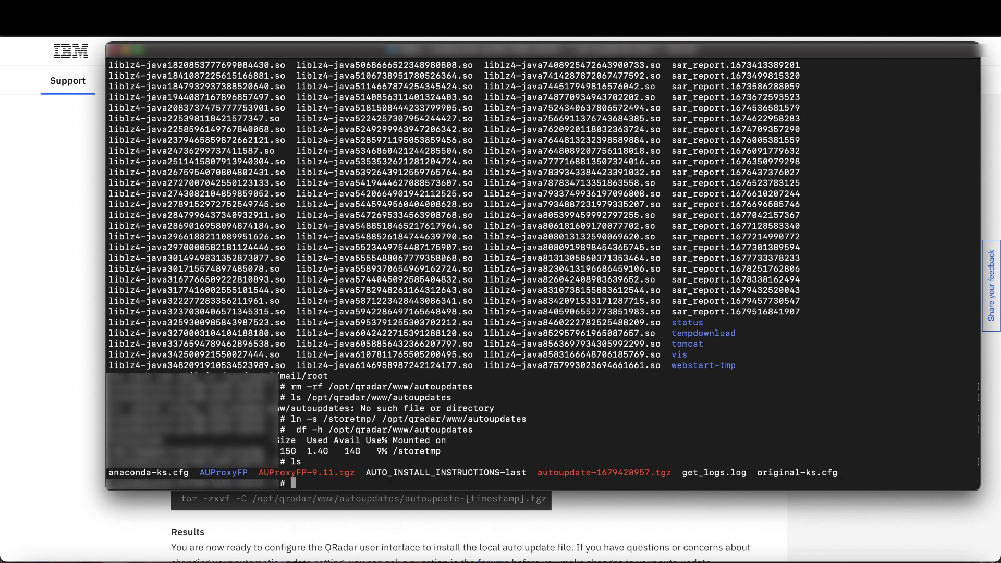
Move autoupdate-1679428957.tgz into /opt/qradar/www/autoupdates and extract it with tar -zxvf
key("super+v")
key("Return")
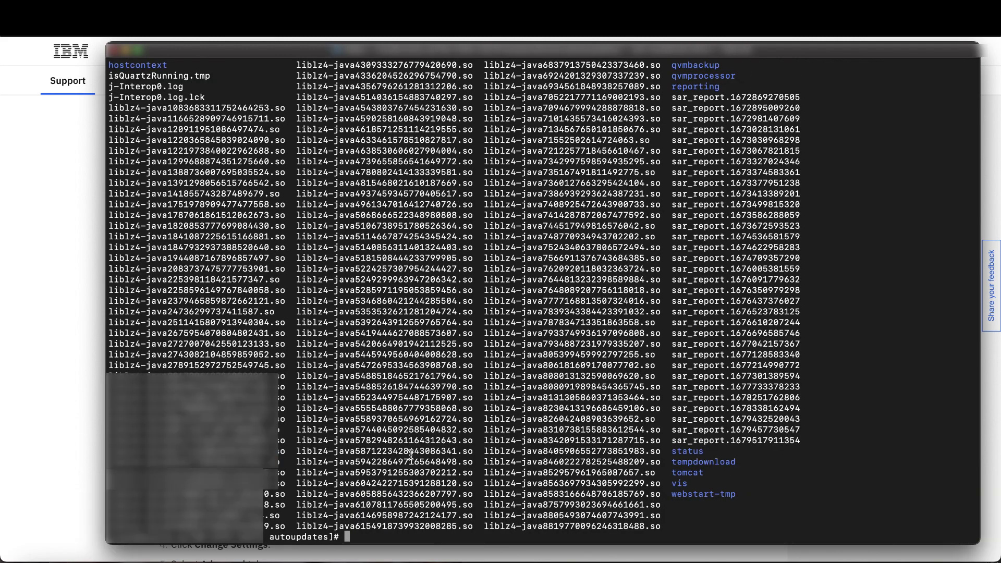
key("super+v")
key("Return")
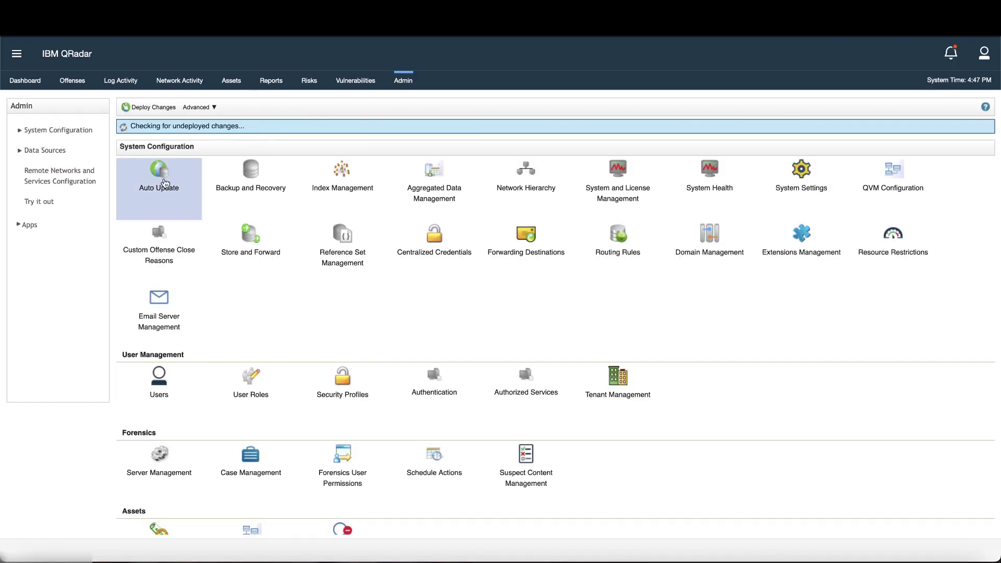
In Auto Update's Advanced settings, change the Web Server host to localhost and save
left_click(164, 178)
left_click(77, 108)
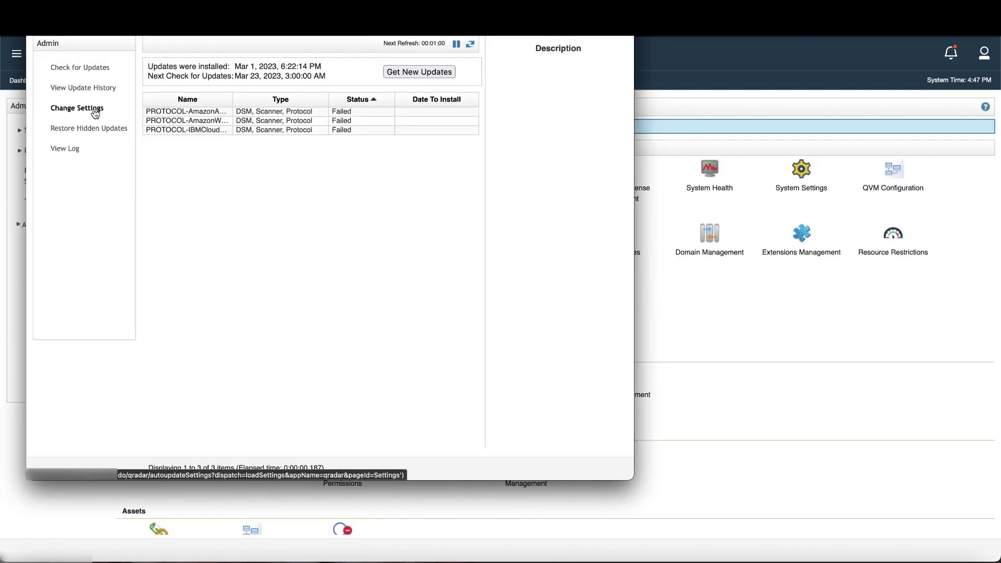
left_click(210, 90)
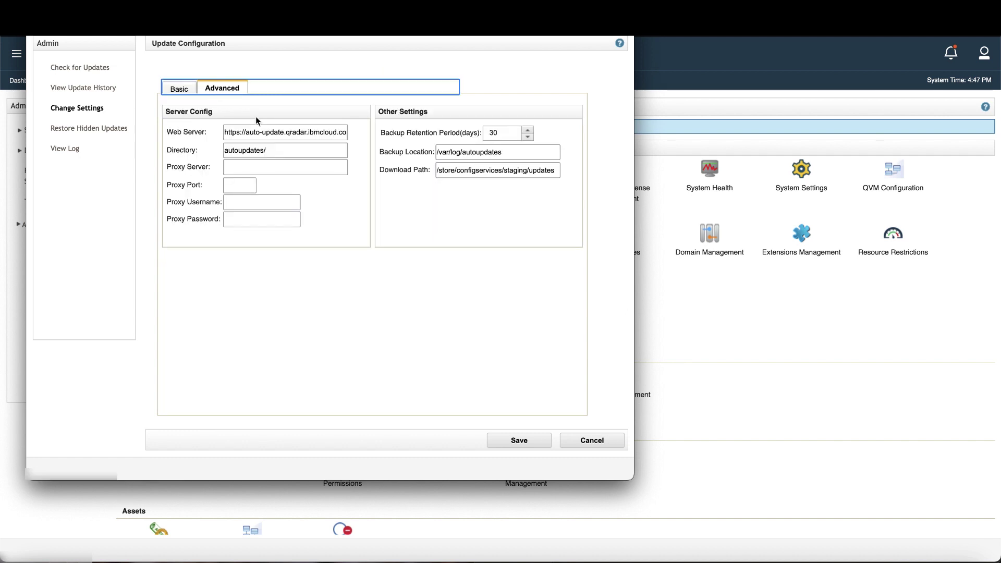
left_click_drag(248, 133, 405, 140)
key("BackSpace")
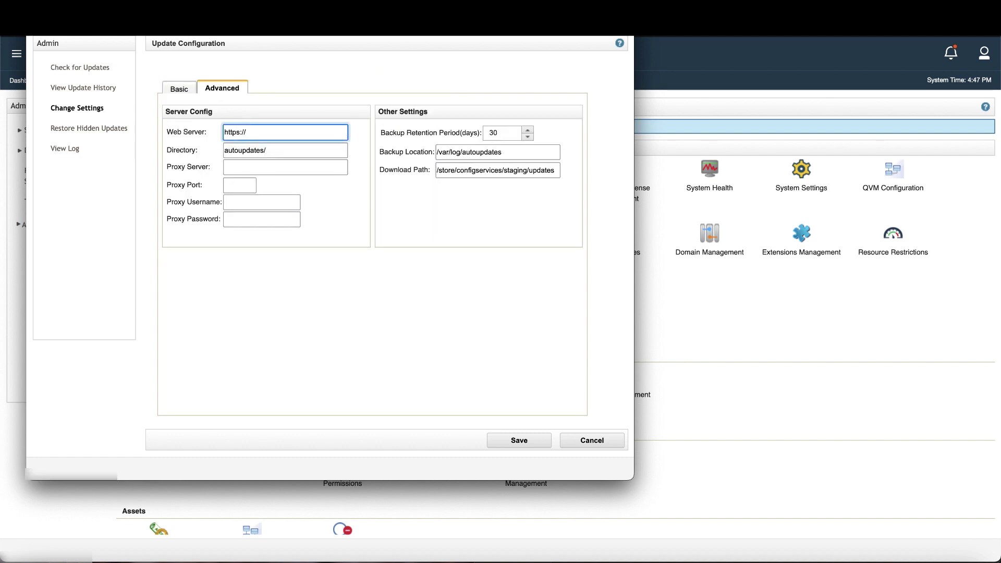
type("localhost/")
left_click(523, 441)
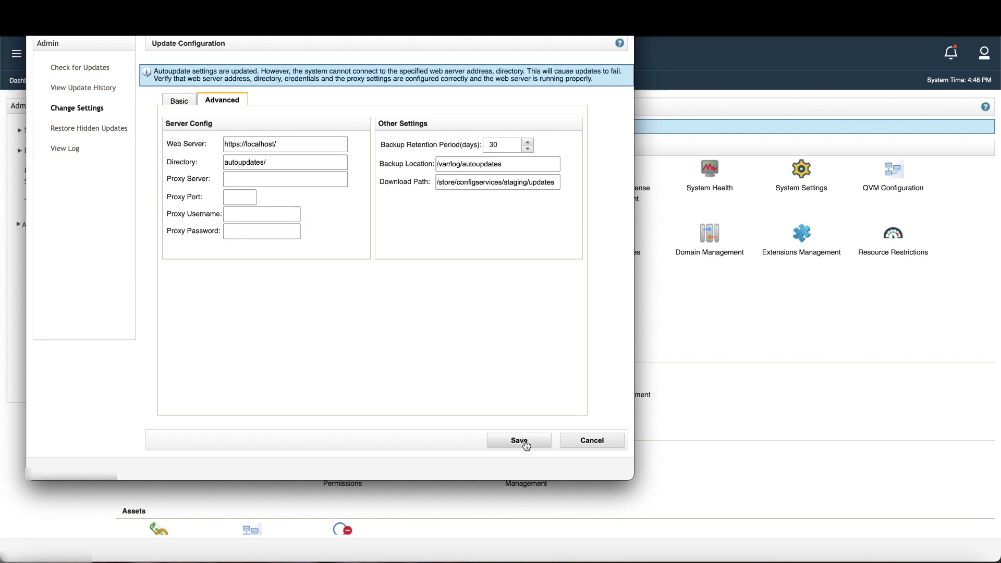
Fetch new updates immediately via Check for Updates > Get New Updates and confirm
left_click(107, 66)
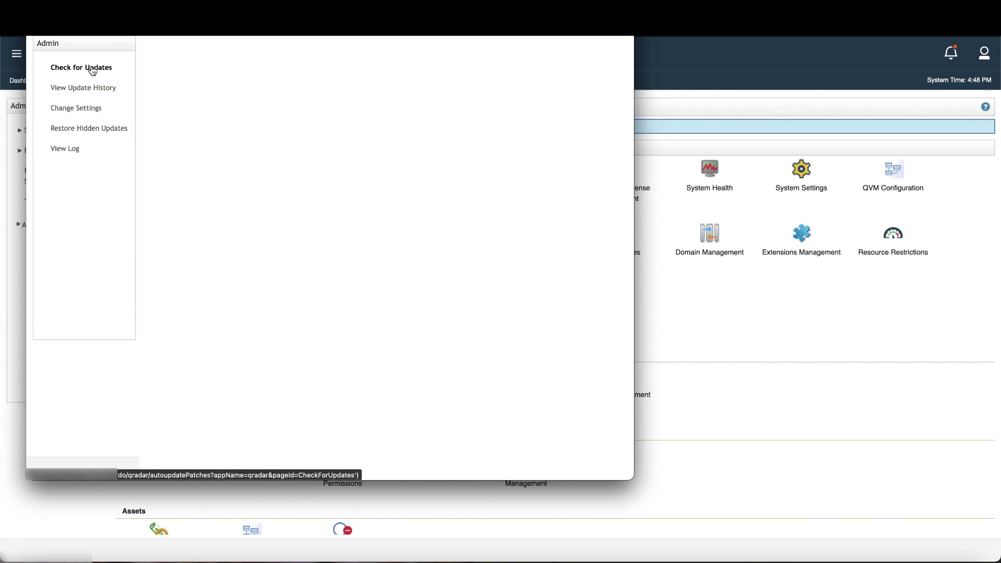
left_click(402, 74)
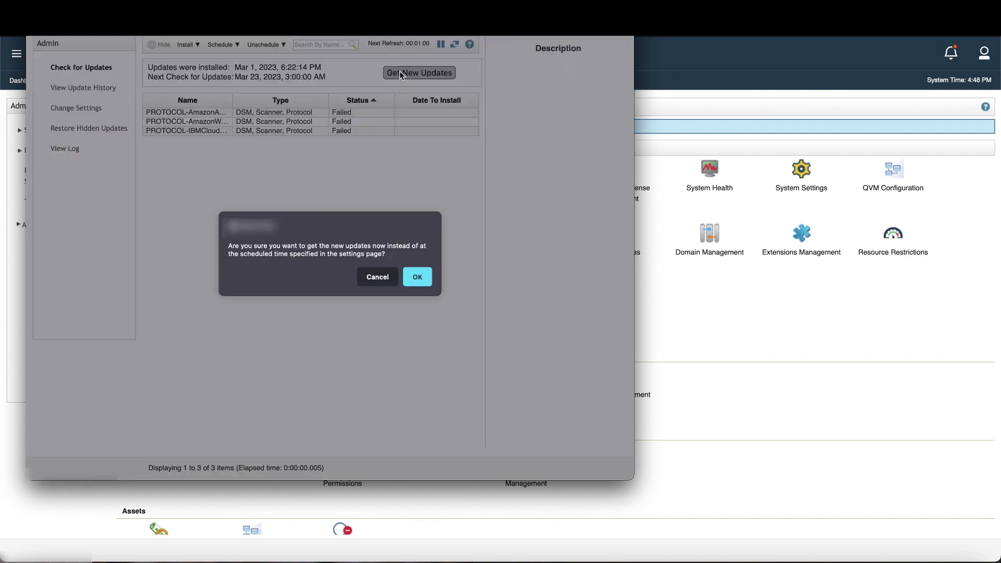
left_click(416, 279)
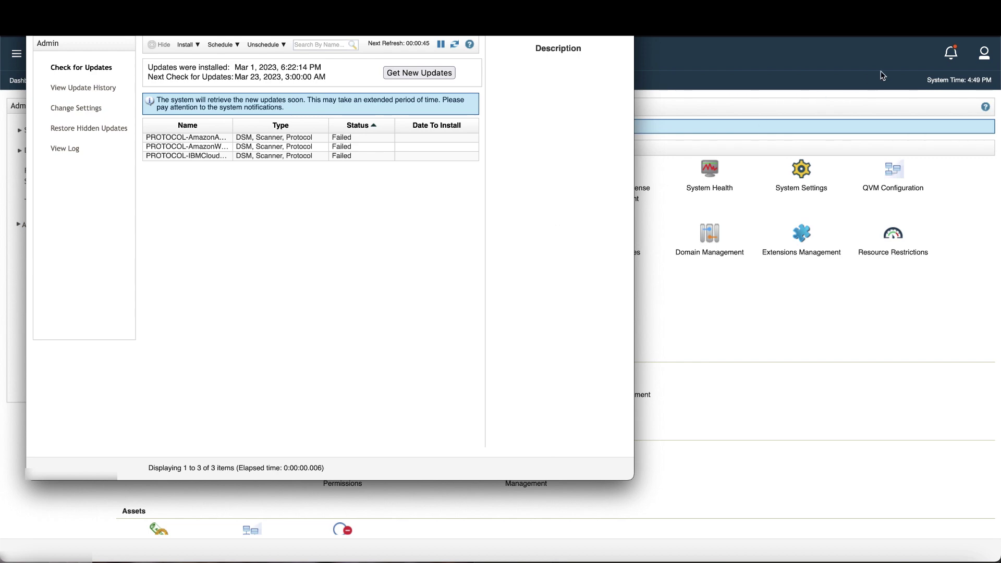
Close the updates window and reopen the Auto Update configuration settings
left_click(951, 54)
left_click(159, 180)
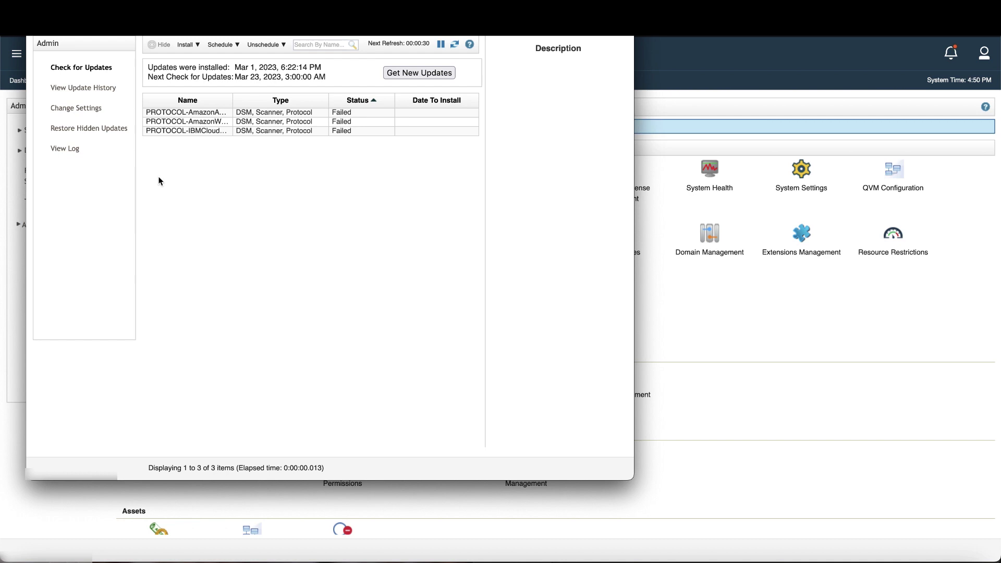
left_click(86, 108)
left_click(232, 90)
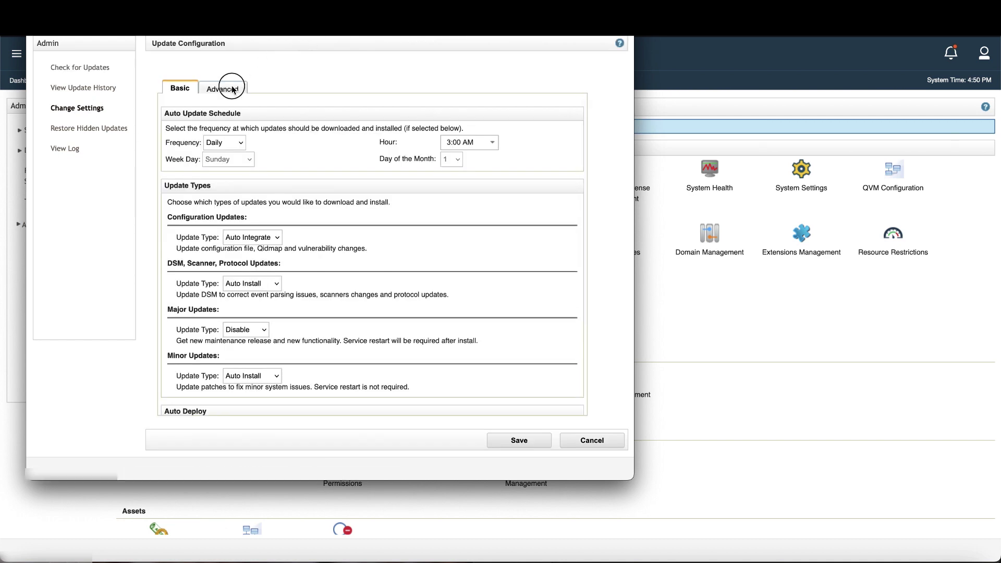